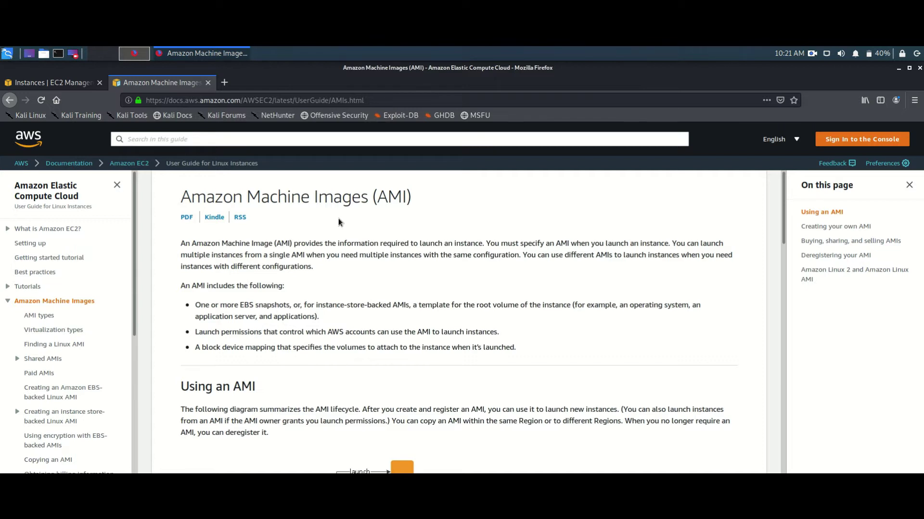
Start launching an instance in the EC2 console with the 64-bit (x86) Amazon Linux 2 AMI (HVM), SSD Volume Type.
{"action": "left_click", "coordinate": [62, 84]}
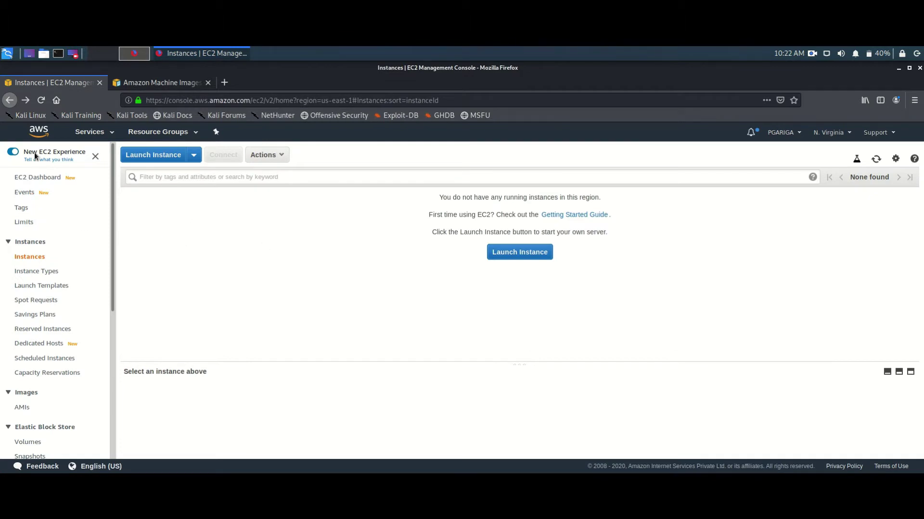
{"action": "left_click", "coordinate": [152, 156]}
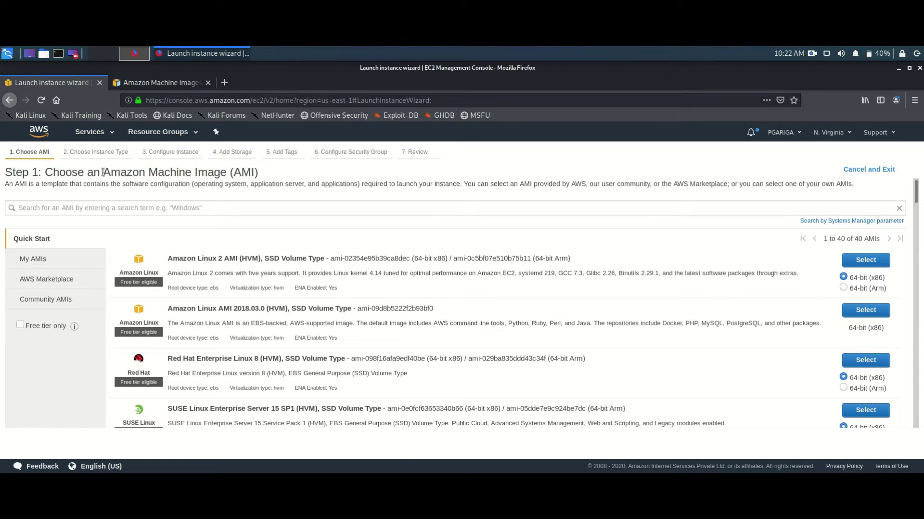
{"action": "left_click_drag", "start_coordinate": [103, 172], "coordinate": [225, 169]}
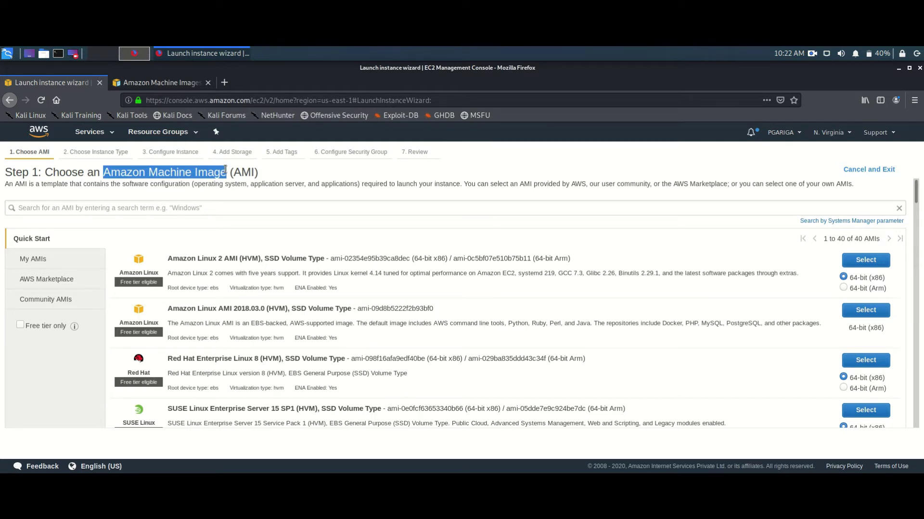
{"action": "left_click", "coordinate": [374, 209]}
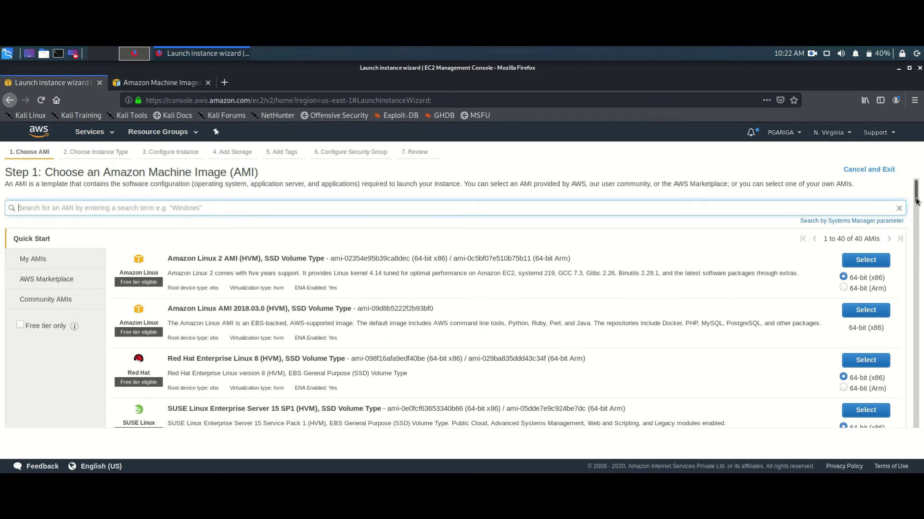
{"action": "left_click_drag", "start_coordinate": [917, 201], "coordinate": [886, 191]}
{"action": "left_click", "coordinate": [868, 261]}
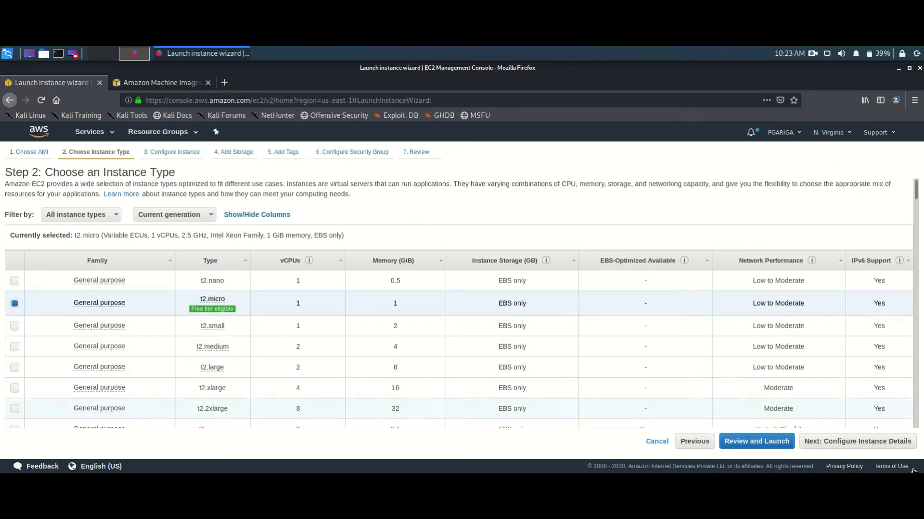
Keep the t2.micro type and the default details, storage, tags and security group, and proceed to the launch review.
{"action": "left_click", "coordinate": [876, 449]}
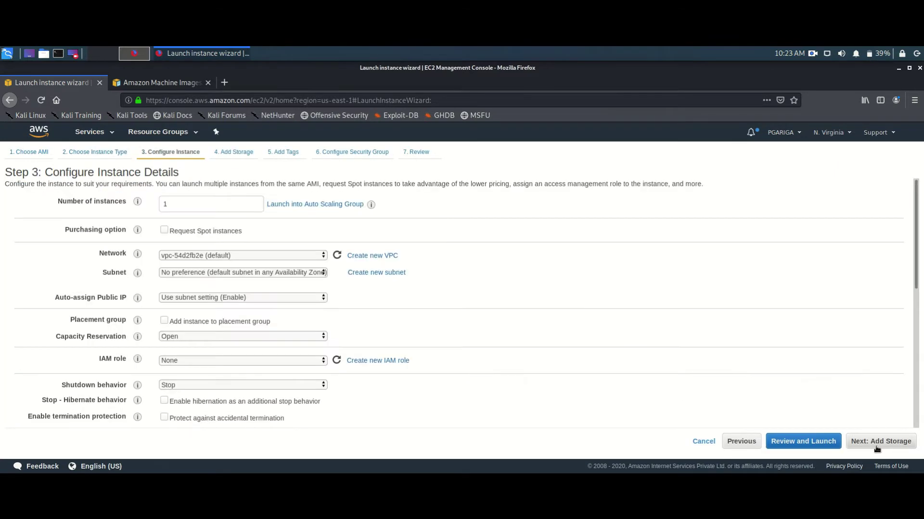
{"action": "left_click", "coordinate": [877, 449]}
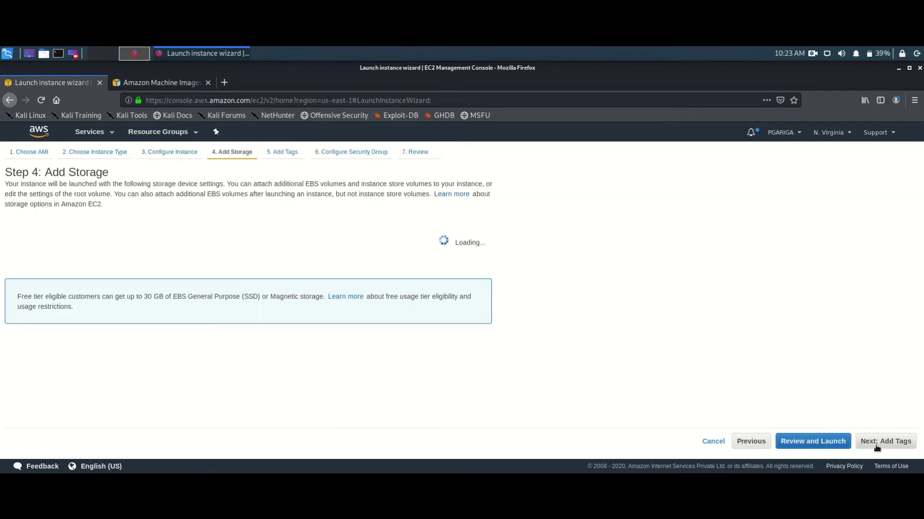
{"action": "left_click", "coordinate": [877, 448]}
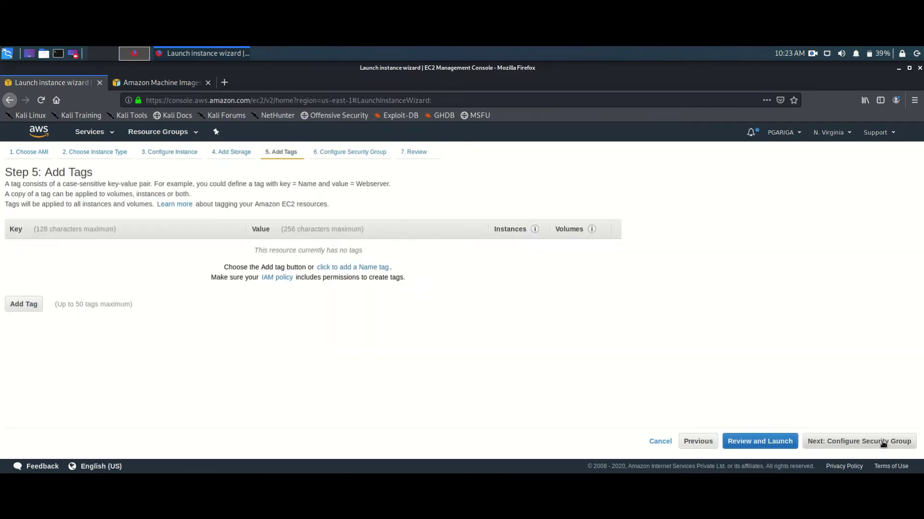
{"action": "left_click", "coordinate": [884, 443]}
{"action": "left_click", "coordinate": [883, 442]}
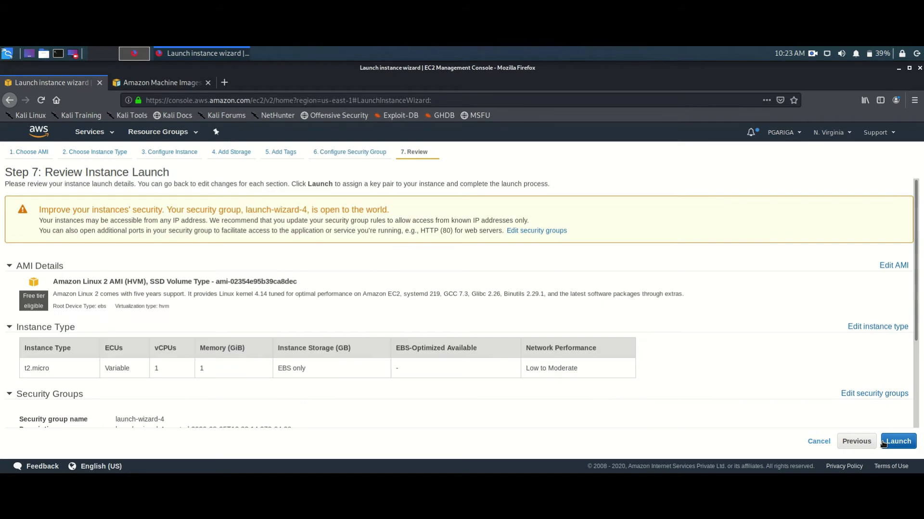
Launch the instance with the existing key pair named key, acknowledging access to key.pem, and open the new instance in the instances list.
{"action": "left_click", "coordinate": [883, 442]}
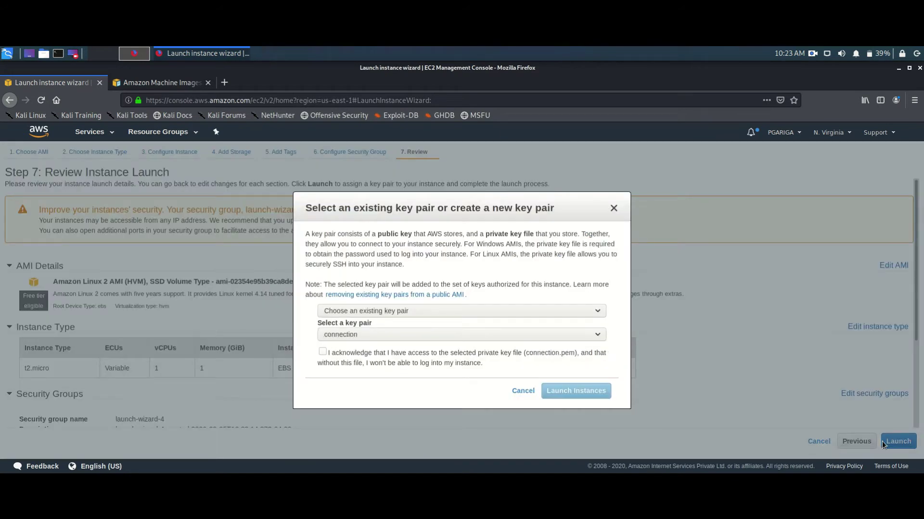
{"action": "left_click", "coordinate": [516, 336]}
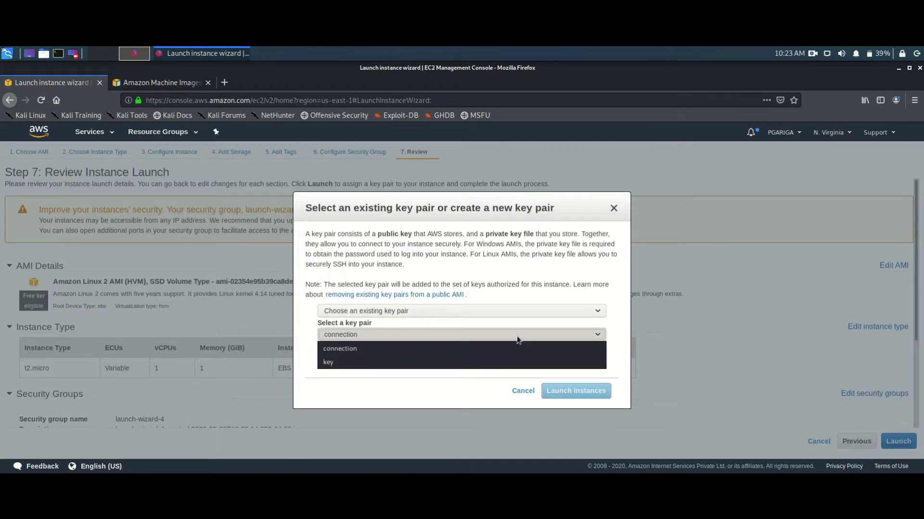
{"action": "left_click", "coordinate": [463, 362]}
{"action": "left_click", "coordinate": [386, 352]}
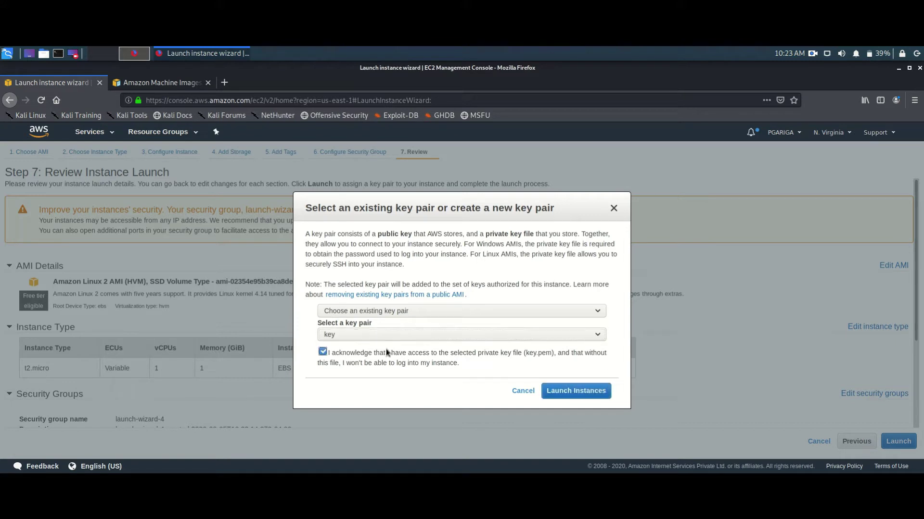
{"action": "left_click", "coordinate": [583, 392]}
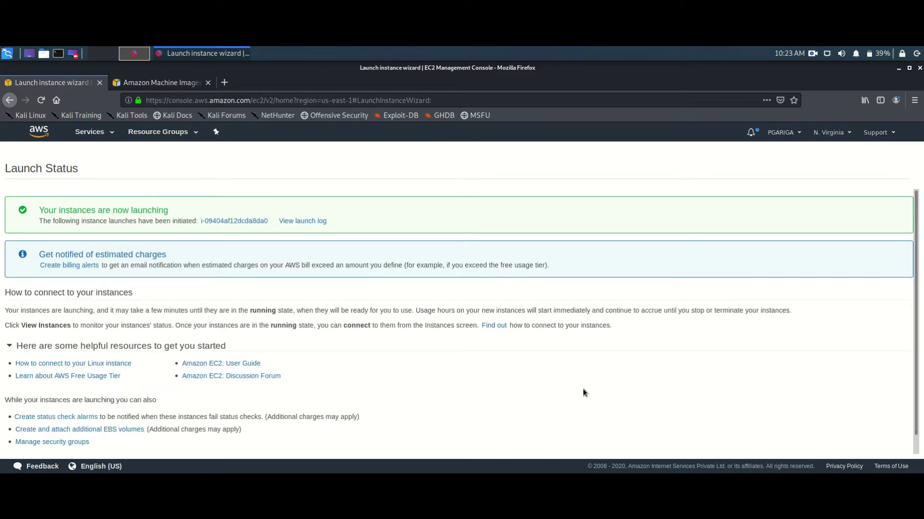
{"action": "left_click", "coordinate": [247, 222]}
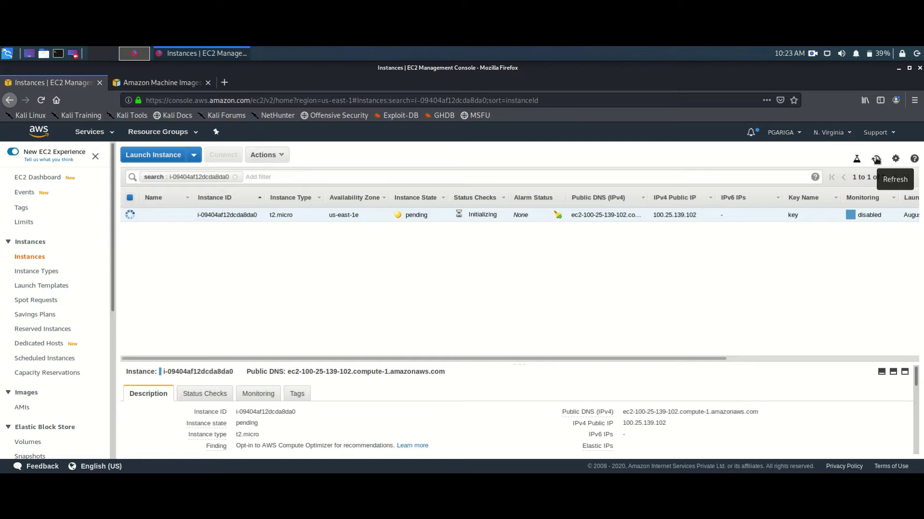
View the user data of the launched instance and close it without changes.
{"action": "right_click", "coordinate": [409, 214]}
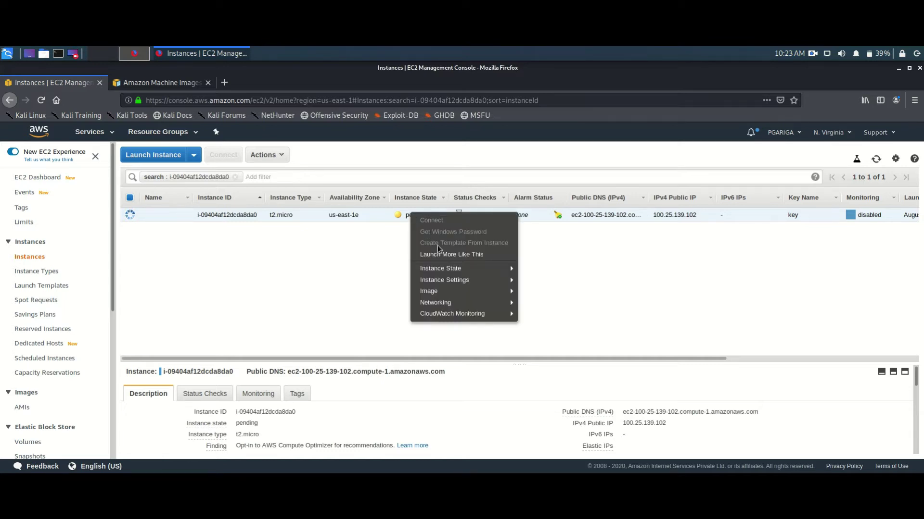
{"action": "mouse_move", "coordinate": [445, 270]}
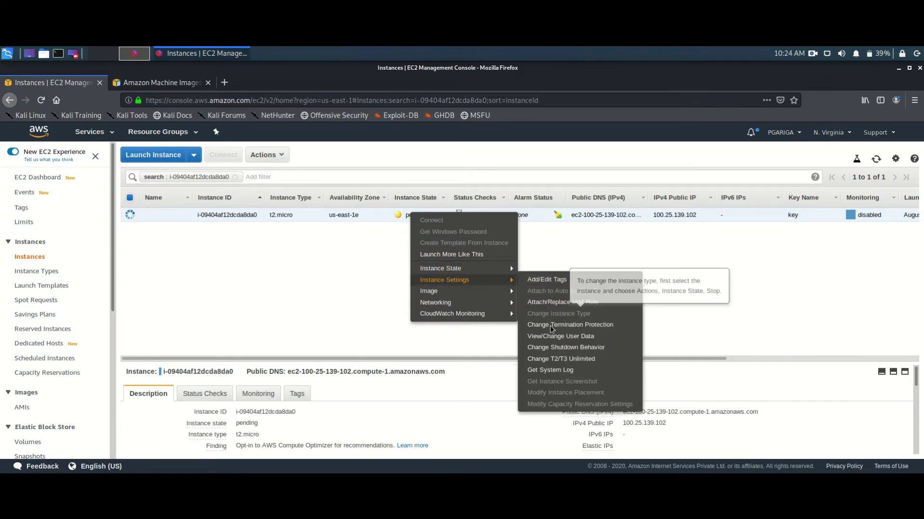
{"action": "left_click", "coordinate": [546, 339]}
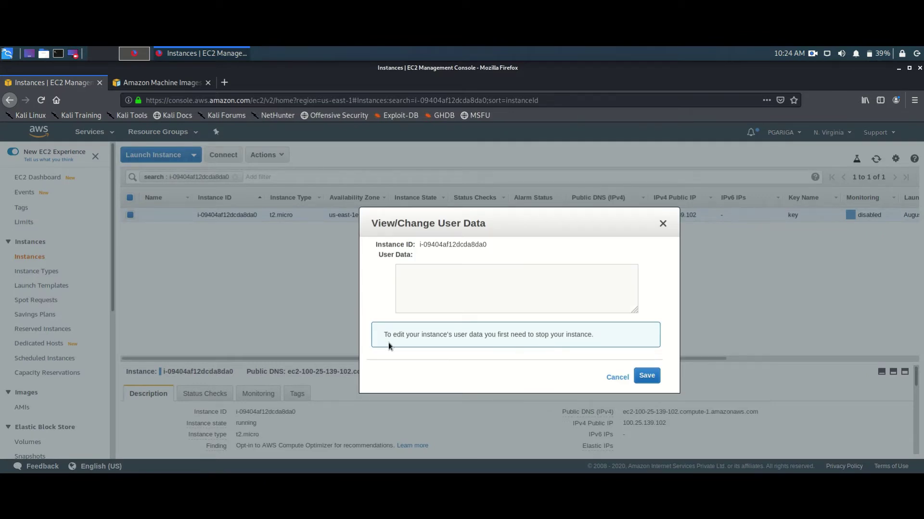
{"action": "left_click", "coordinate": [662, 224]}
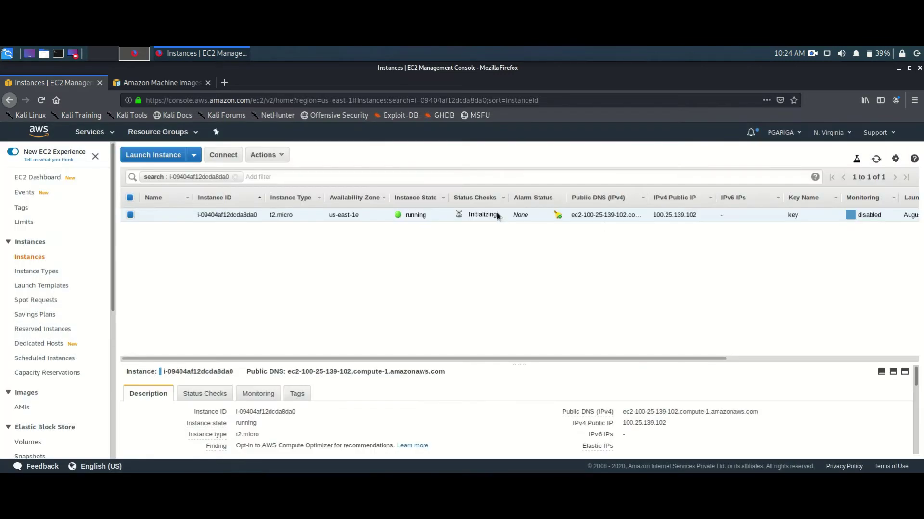
Stop the running t2.micro instance and confirm the stop.
{"action": "right_click", "coordinate": [495, 213]}
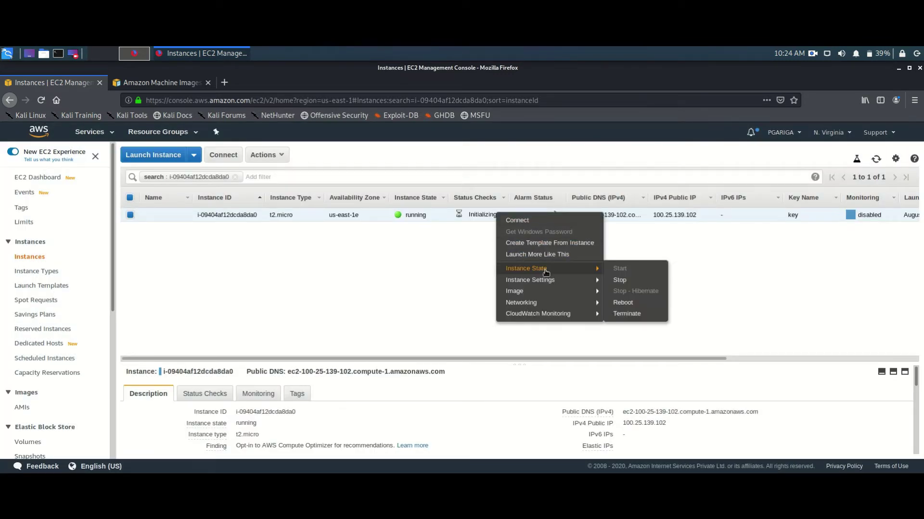
{"action": "left_click", "coordinate": [622, 279]}
{"action": "left_click", "coordinate": [617, 364]}
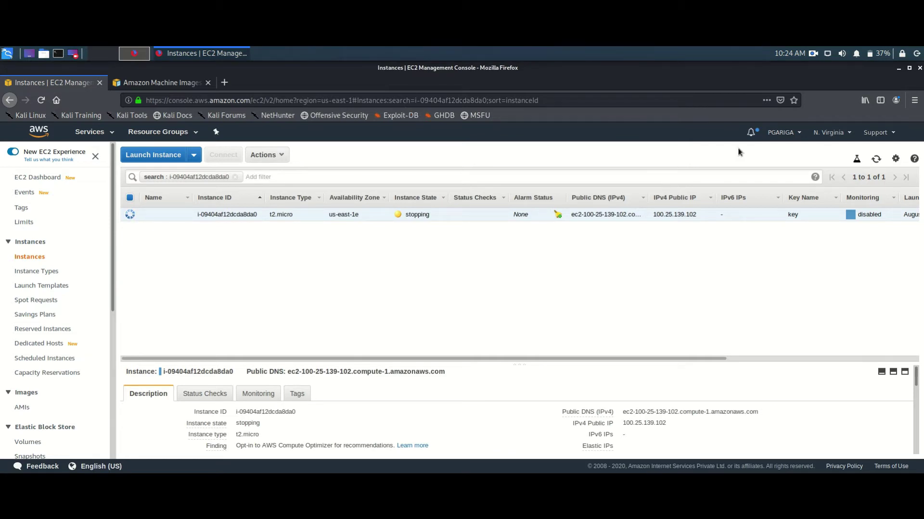
{"action": "left_click", "coordinate": [814, 54]}
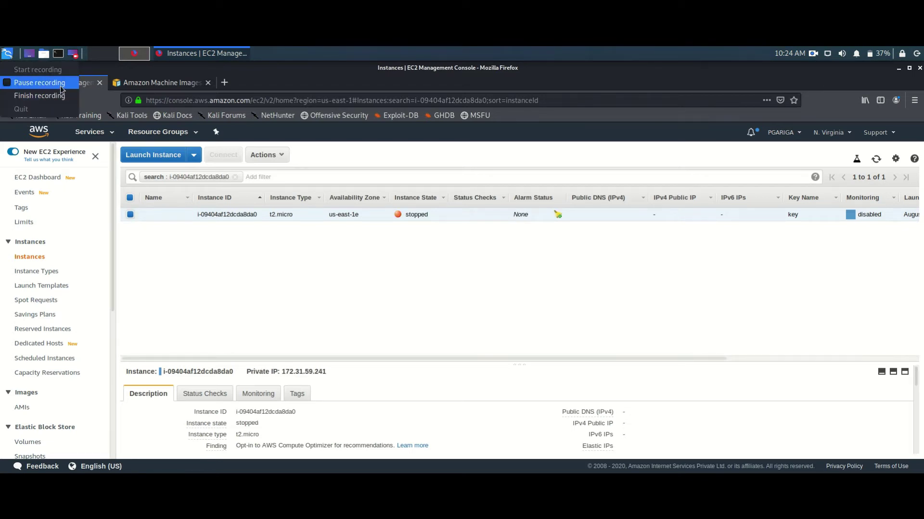
{"action": "left_click", "coordinate": [59, 94]}
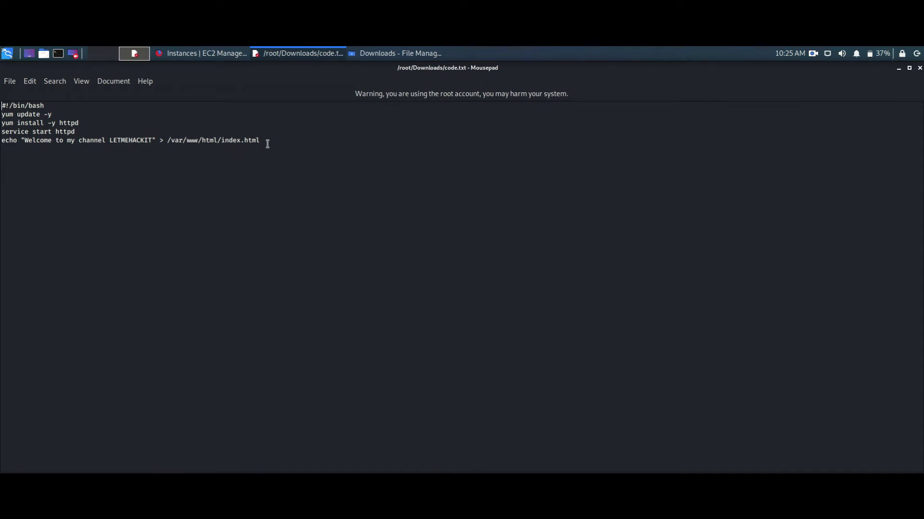
Copy the whole bash script from code.txt and switch back to the EC2 console in Firefox.
{"action": "left_click_drag", "start_coordinate": [268, 143], "coordinate": [2, 108]}
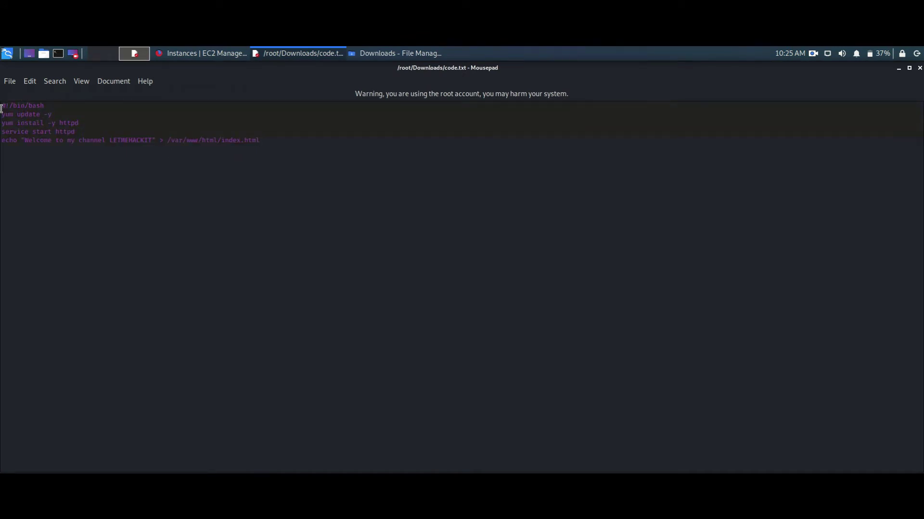
{"action": "left_click", "coordinate": [39, 154]}
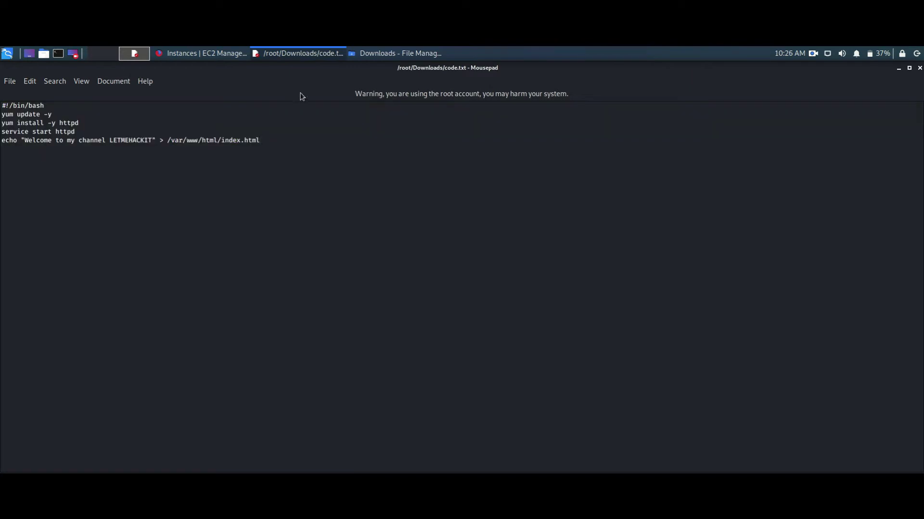
{"action": "left_click", "coordinate": [276, 133]}
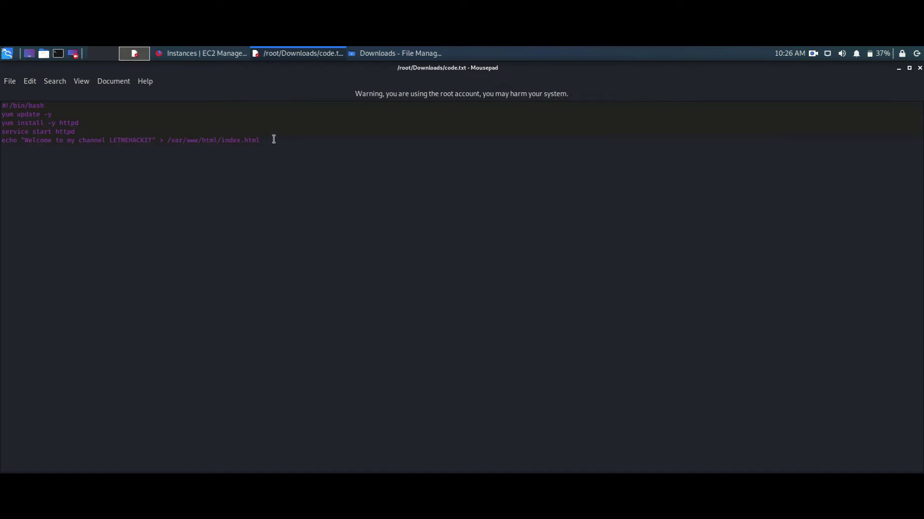
{"action": "left_click", "coordinate": [213, 54]}
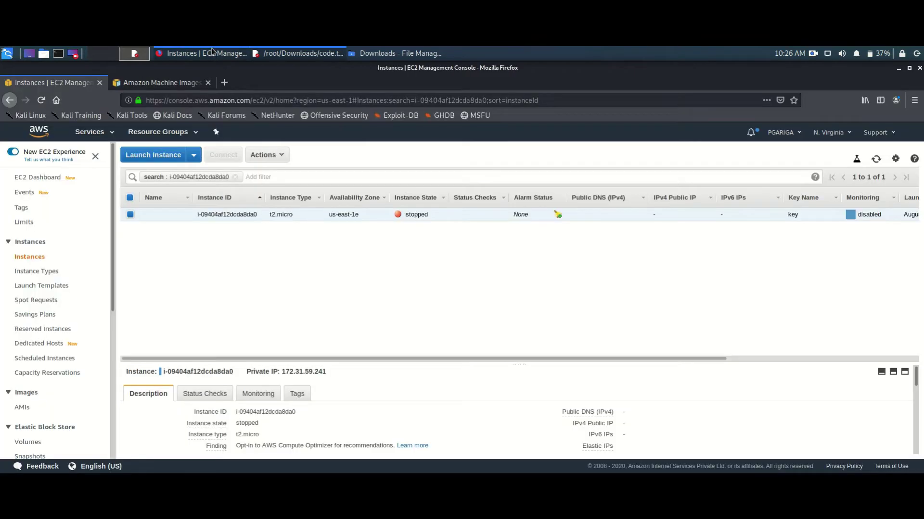
Paste the copied bash script, which installs httpd and writes /var/www/html/index.html, into the stopped instance's user data as plain text.
{"action": "right_click", "coordinate": [287, 213]}
{"action": "mouse_move", "coordinate": [323, 267]}
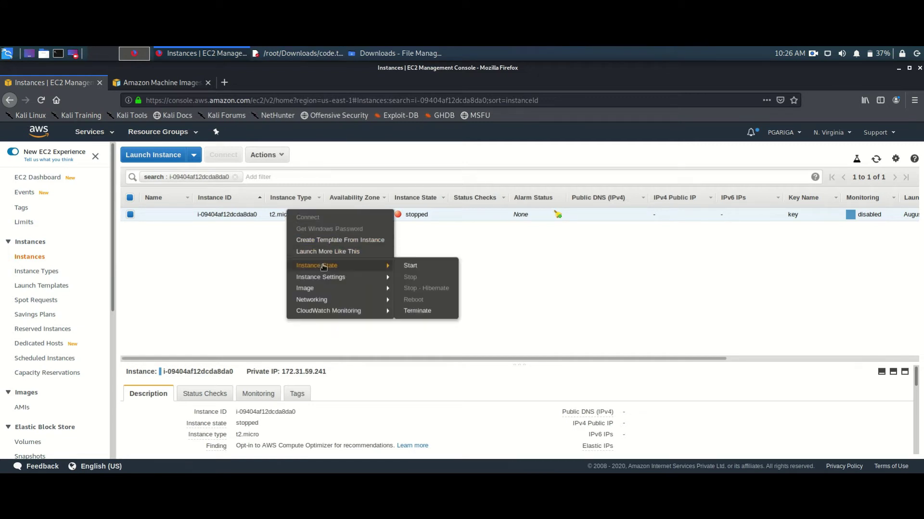
{"action": "mouse_move", "coordinate": [366, 278]}
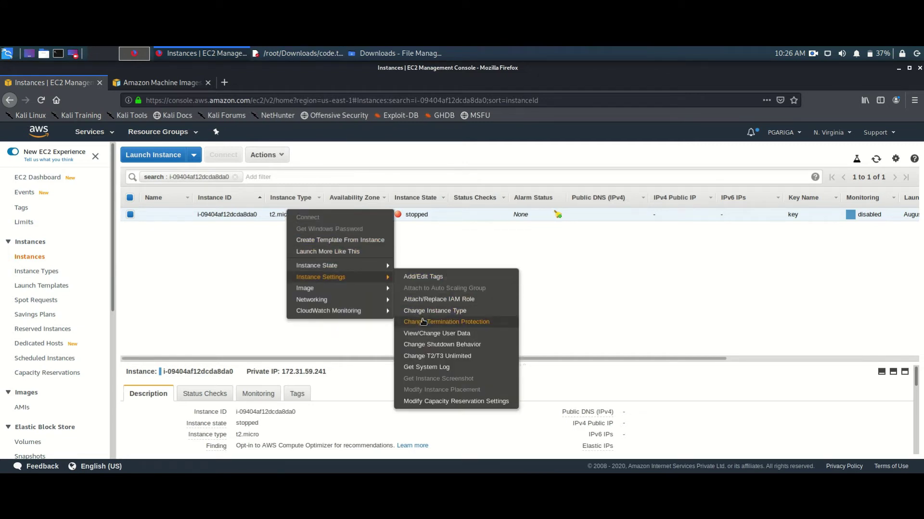
{"action": "left_click", "coordinate": [423, 334]}
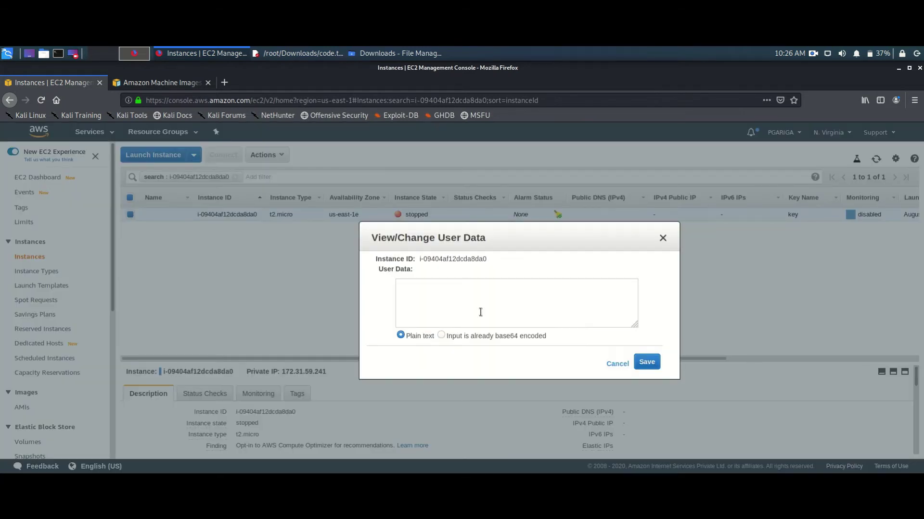
{"action": "left_click", "coordinate": [484, 306]}
{"action": "type", "text": "#!/bin/bash yum update -y yum install -y httpd service start httpd echo \"Welcome to my channel LETMEHACKIT\" > /var/www/html/index.html"}
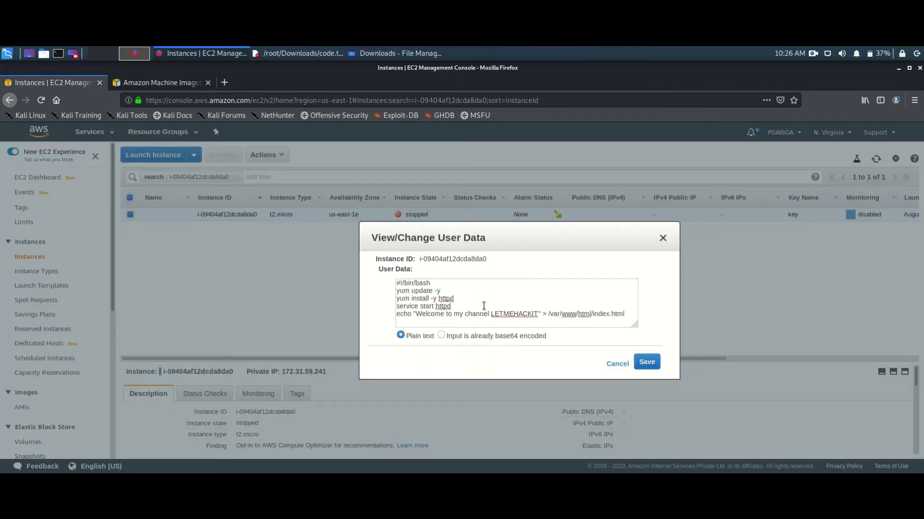
Replace the "service start httpd" line of the user data script with "systemctl start httpd" and save the user data.
{"action": "right_click", "coordinate": [452, 304]}
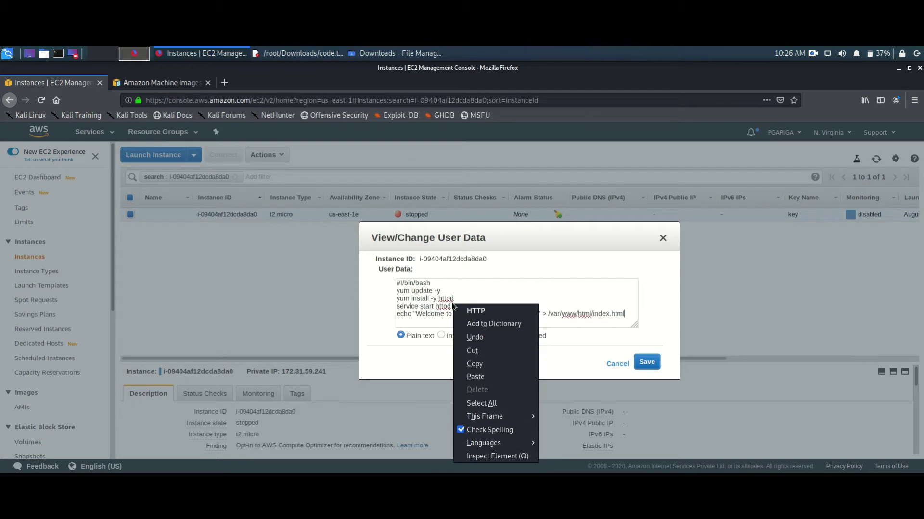
{"action": "key", "text": "Escape"}
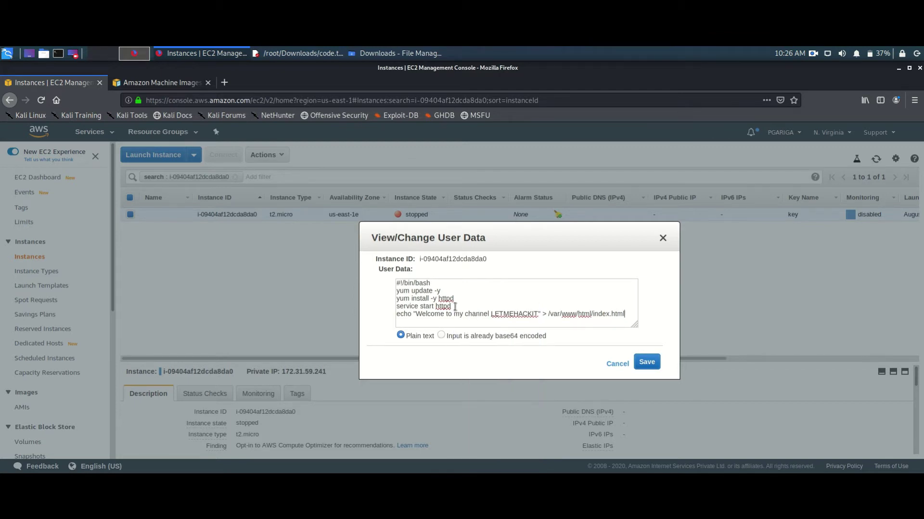
{"action": "key", "text": "BackSpace"}
{"action": "key", "text": "BackSpace"}
{"action": "key", "text": "BackSpace"}
{"action": "key", "text": "BackSpace"}
{"action": "key", "text": "BackSpace"}
{"action": "key", "text": "BackSpace"}
{"action": "key", "text": "BackSpace"}
{"action": "key", "text": "BackSpace"}
{"action": "key", "text": "BackSpace"}
{"action": "key", "text": "BackSpace"}
{"action": "key", "text": "BackSpace"}
{"action": "key", "text": "BackSpace"}
{"action": "key", "text": "BackSpace"}
{"action": "key", "text": "BackSpace"}
{"action": "key", "text": "BackSpace"}
{"action": "key", "text": "BackSpace"}
{"action": "key", "text": "BackSpace"}
{"action": "key", "text": "BackSpace"}
{"action": "key", "text": "BackSpace"}
{"action": "type", "text": "systemctr"}
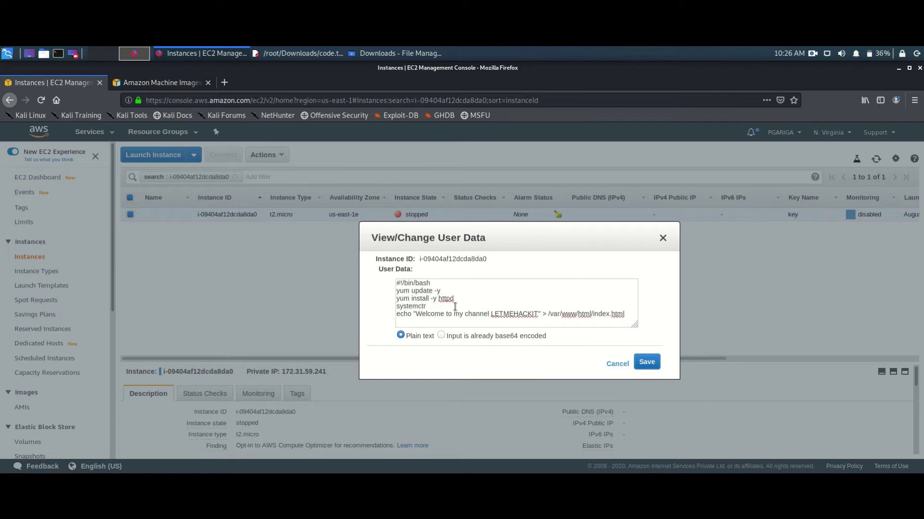
{"action": "key", "text": "BackSpace"}
{"action": "type", "text": "l start http"}
{"action": "type", "text": "d"}
{"action": "left_click", "coordinate": [647, 360]}
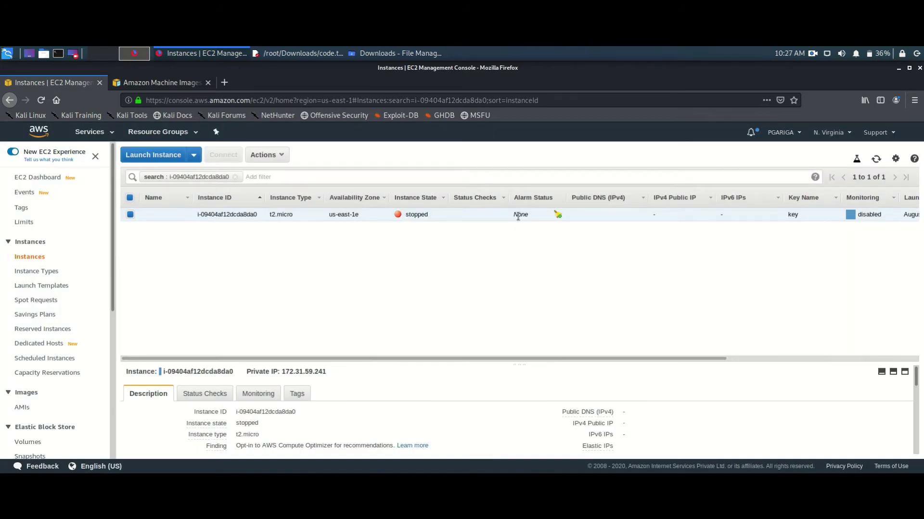
Start the stopped t2.micro instance again and confirm the start.
{"action": "right_click", "coordinate": [517, 216]}
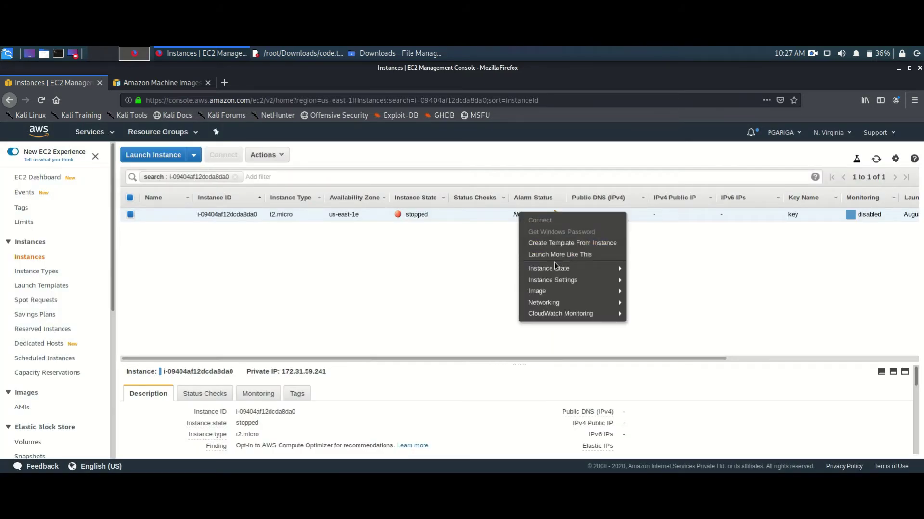
{"action": "mouse_move", "coordinate": [558, 268]}
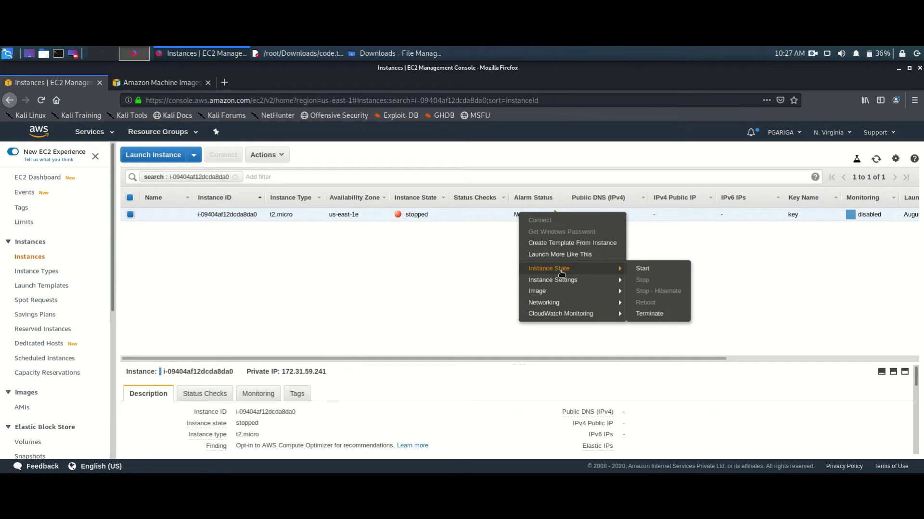
{"action": "left_click", "coordinate": [641, 269]}
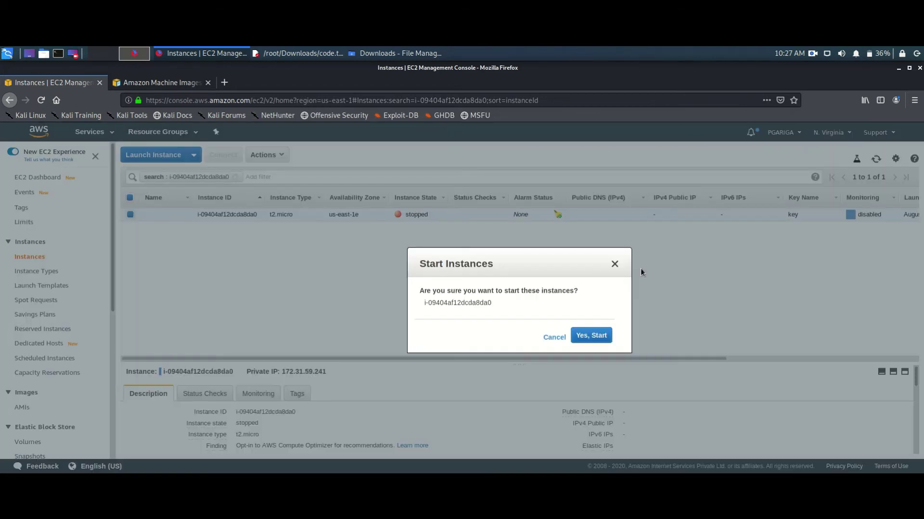
{"action": "left_click", "coordinate": [595, 335]}
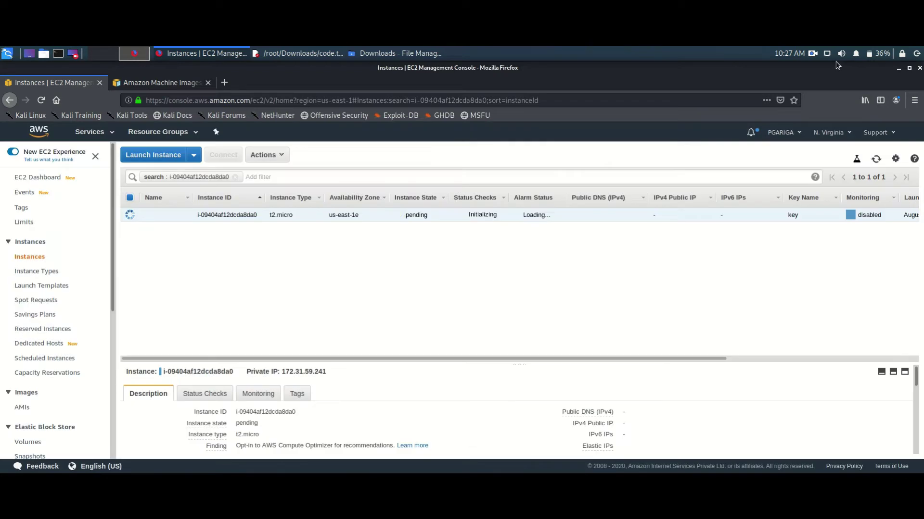
{"action": "left_click", "coordinate": [812, 53]}
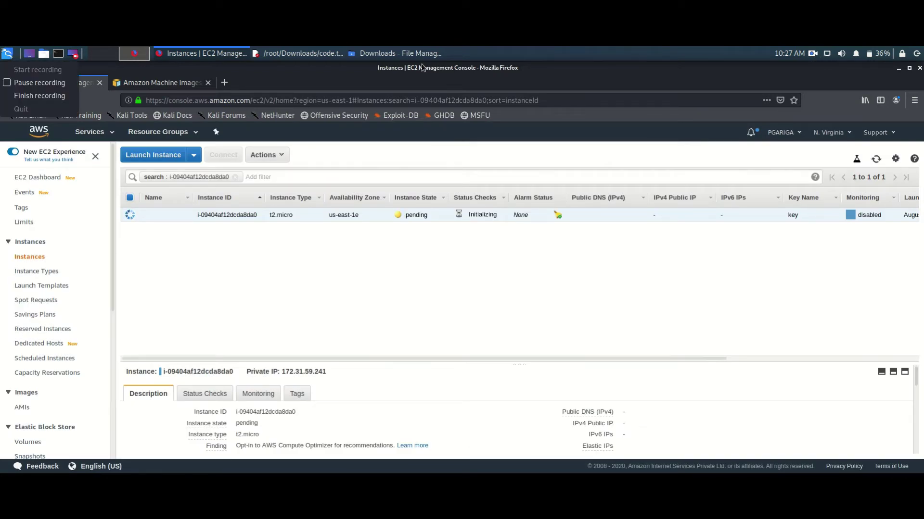
{"action": "left_click", "coordinate": [69, 85]}
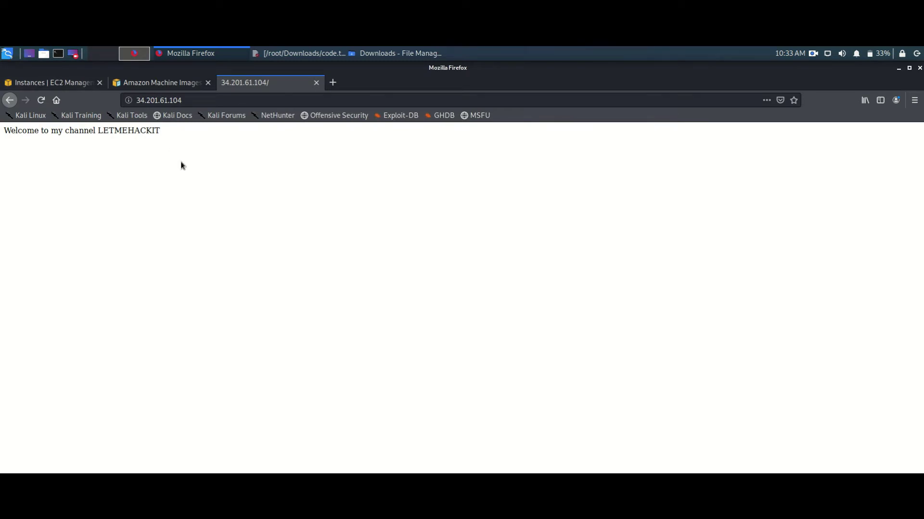
Create an image named MY AMI from the running t2.micro instance, leaving the description empty and the volume settings at their defaults.
{"action": "left_click", "coordinate": [66, 83]}
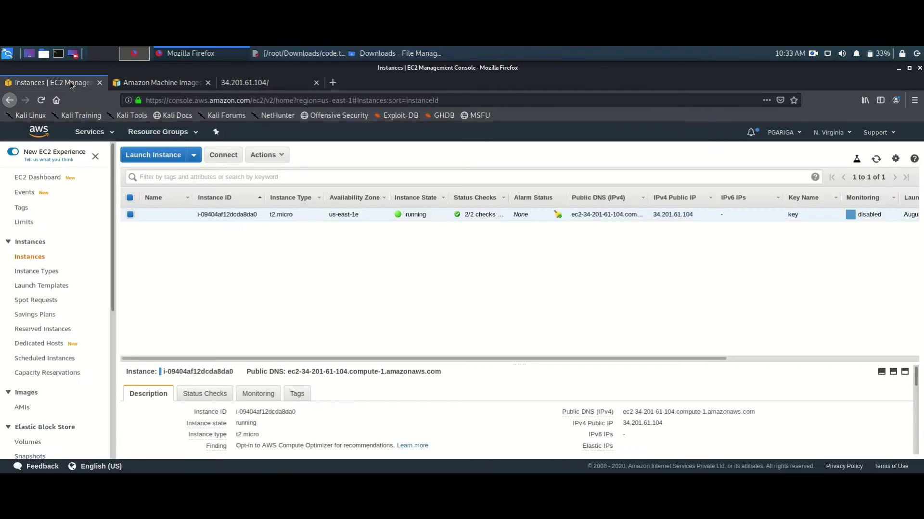
{"action": "right_click", "coordinate": [240, 215]}
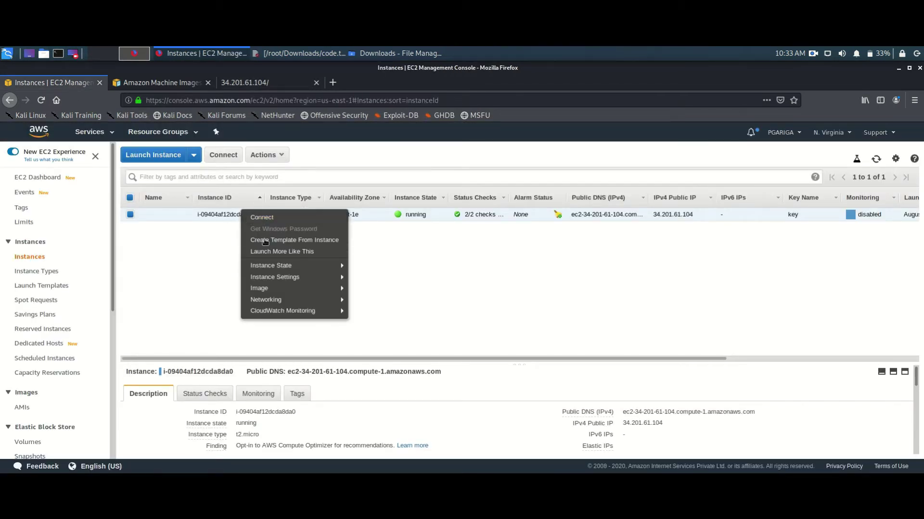
{"action": "mouse_move", "coordinate": [280, 269]}
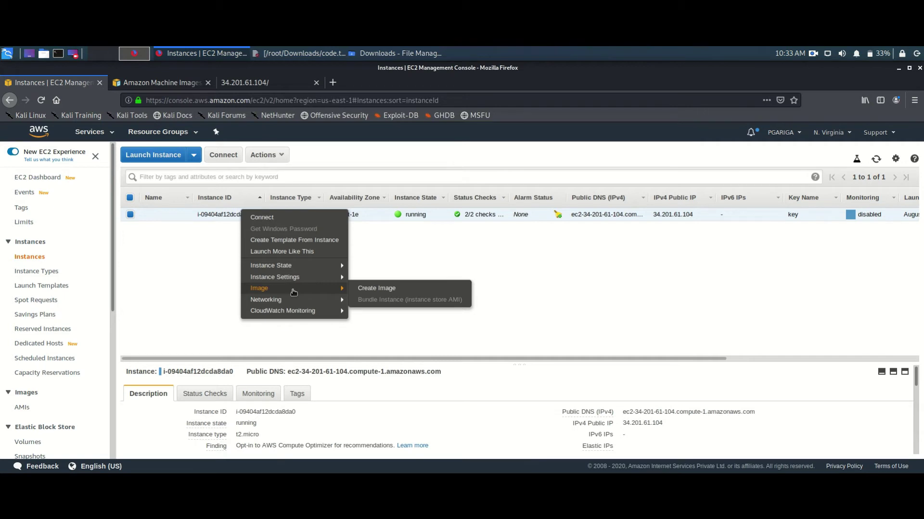
{"action": "left_click", "coordinate": [360, 290]}
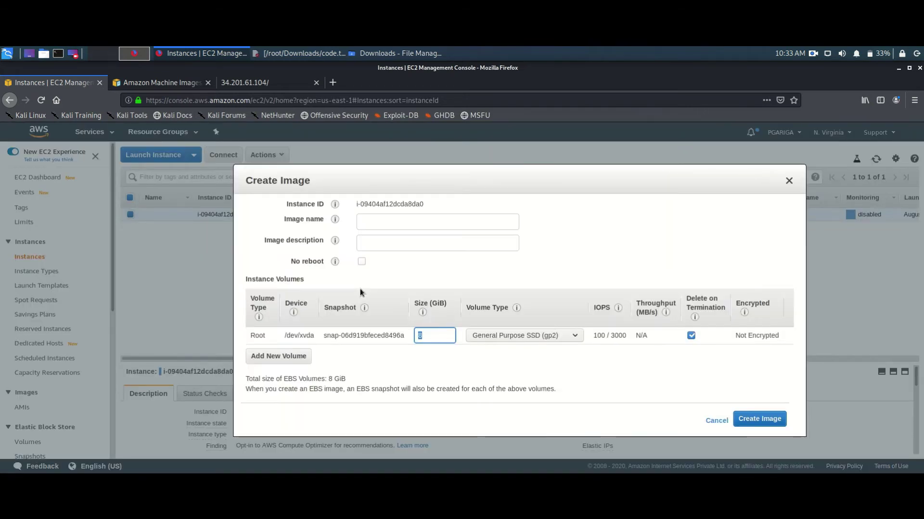
{"action": "left_click", "coordinate": [397, 222]}
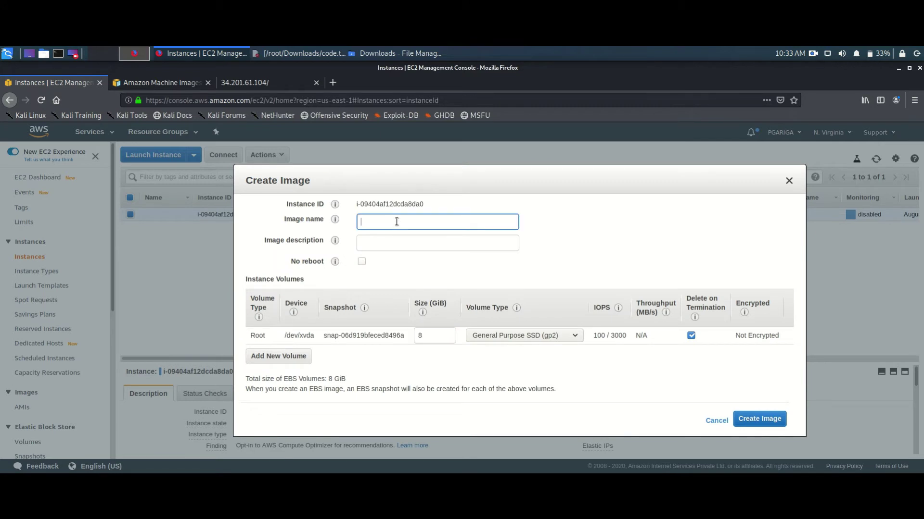
{"action": "type", "text": "MY AMI"}
{"action": "left_click", "coordinate": [413, 243]}
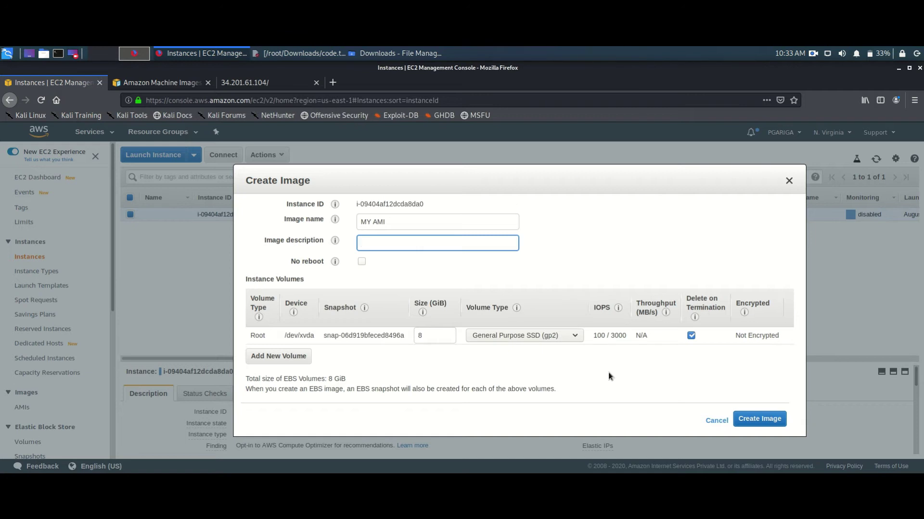
{"action": "left_click", "coordinate": [763, 420]}
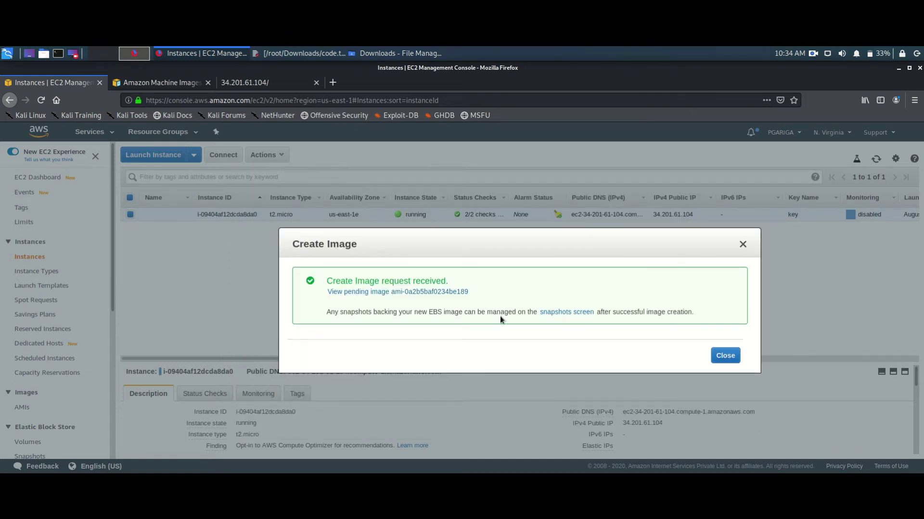
{"action": "left_click", "coordinate": [725, 355]}
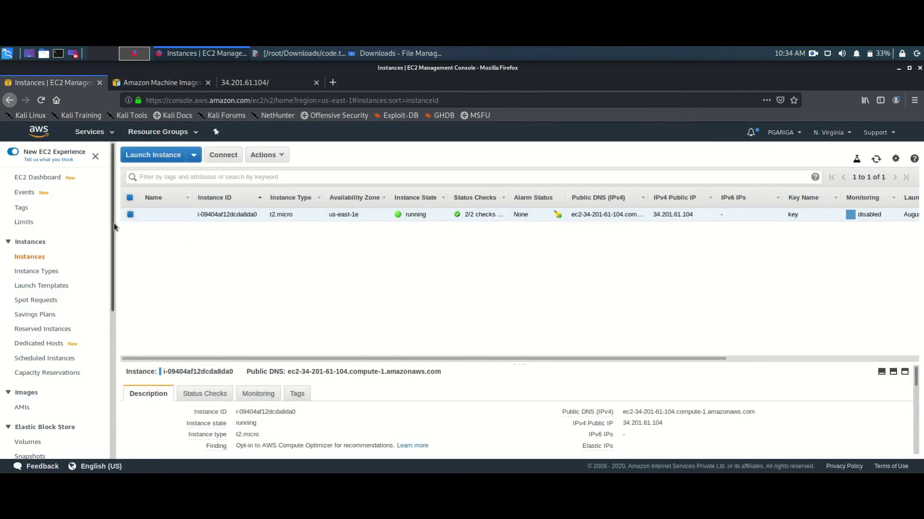
Show the AMIs owned by the account and look through the list of available AWS regions without switching region.
{"action": "left_click_drag", "start_coordinate": [114, 223], "coordinate": [132, 279]}
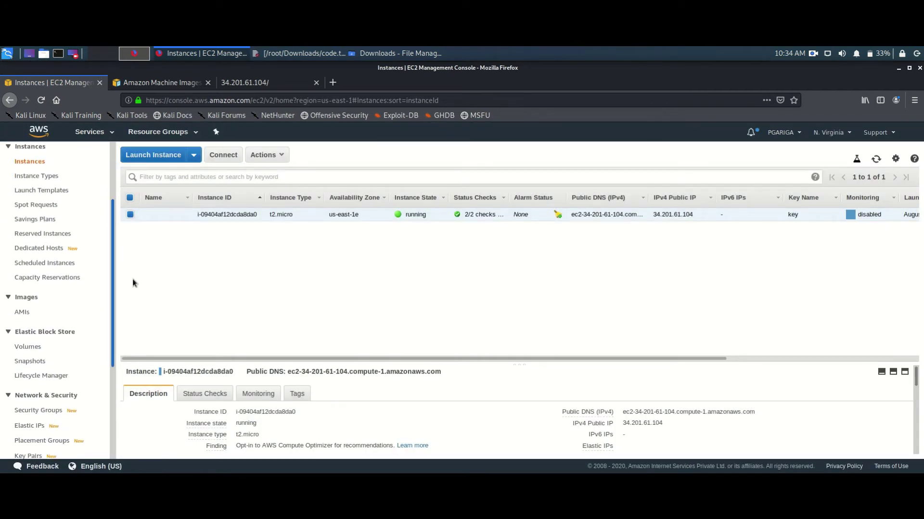
{"action": "left_click", "coordinate": [23, 313]}
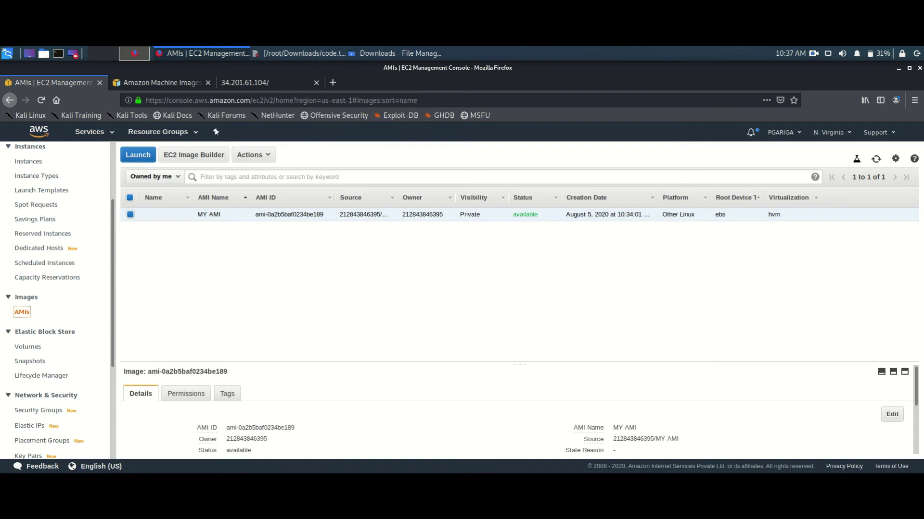
{"action": "left_click", "coordinate": [818, 140]}
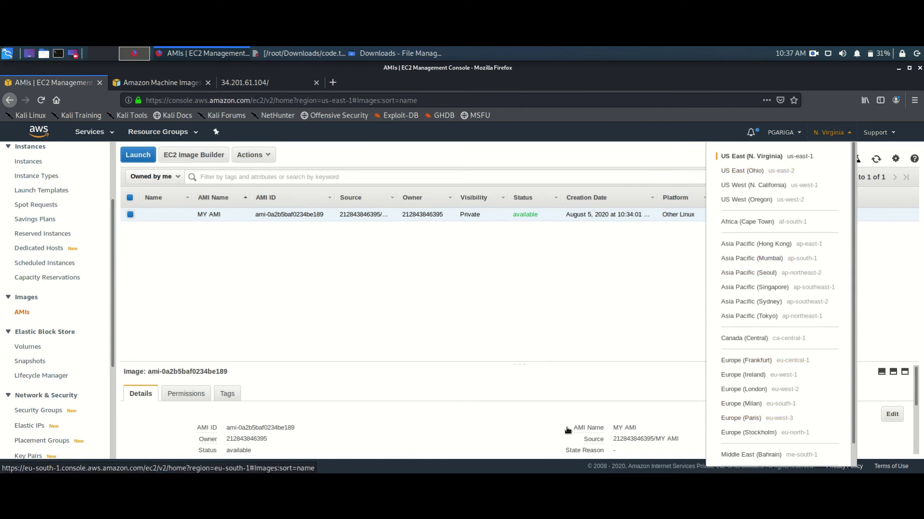
{"action": "left_click", "coordinate": [361, 342]}
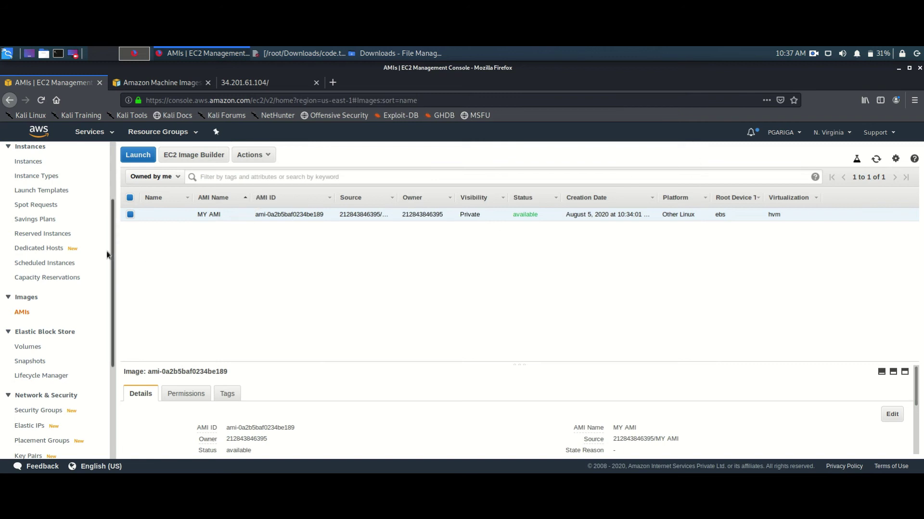
Begin launching an instance from the account's own MY AMI, proceed to the instance type choice, and return to the AMI choice.
{"action": "left_click_drag", "start_coordinate": [112, 292], "coordinate": [109, 249]}
{"action": "left_click", "coordinate": [22, 240]}
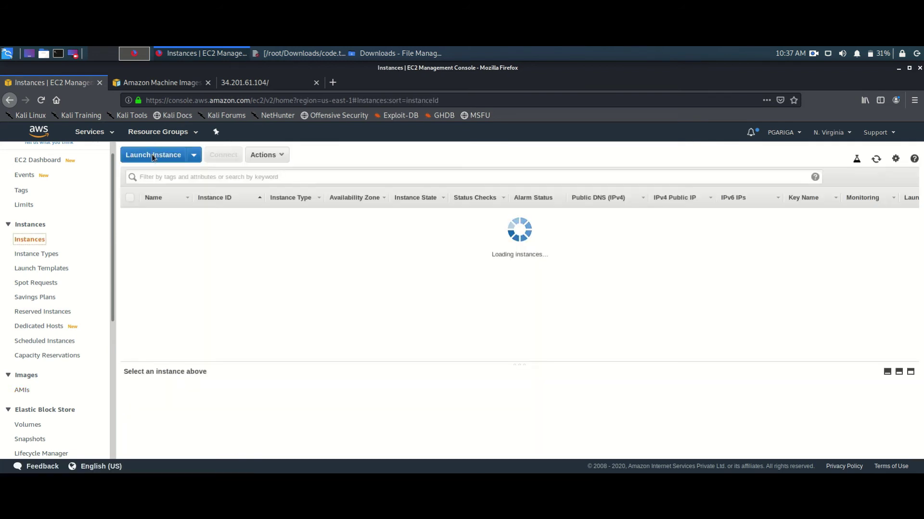
{"action": "left_click", "coordinate": [151, 154]}
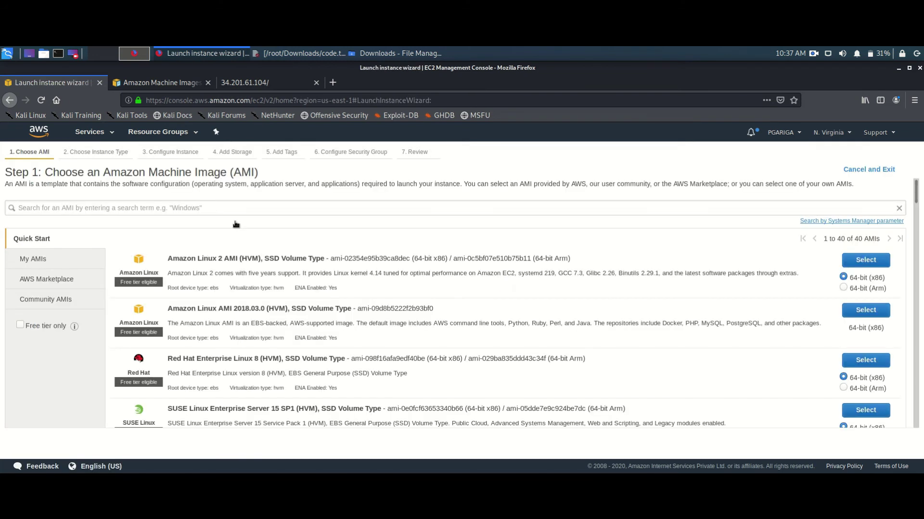
{"action": "left_click", "coordinate": [29, 262]}
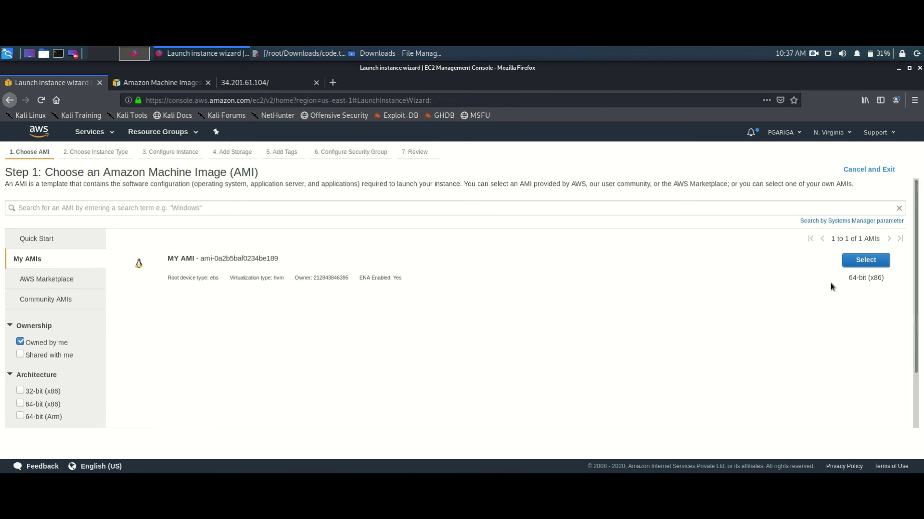
{"action": "left_click", "coordinate": [872, 261]}
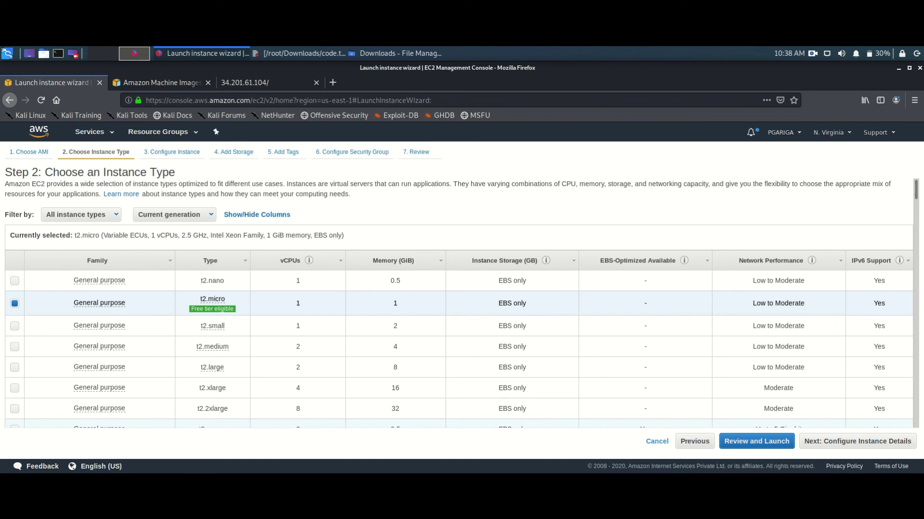
{"action": "left_click", "coordinate": [42, 151]}
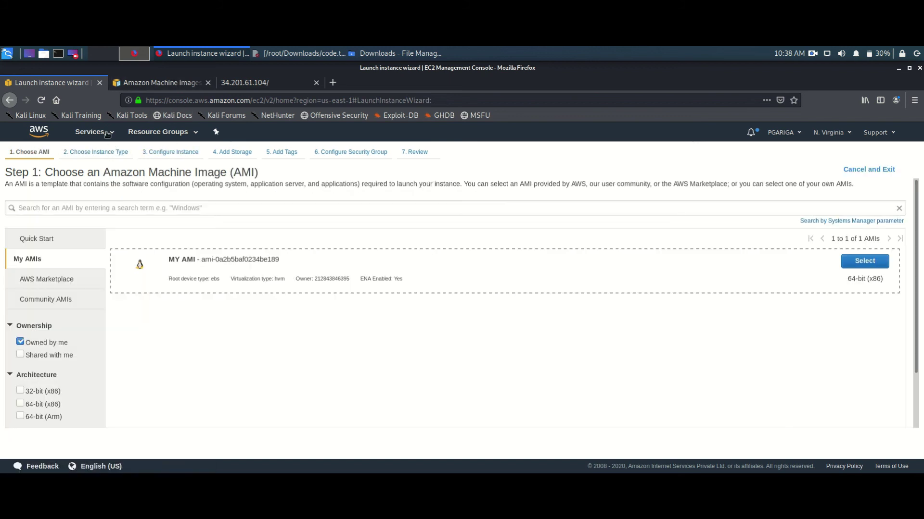
Leave the launch wizard for the EC2 service's AMI list, deregister MY AMI and confirm.
{"action": "left_click", "coordinate": [107, 133]}
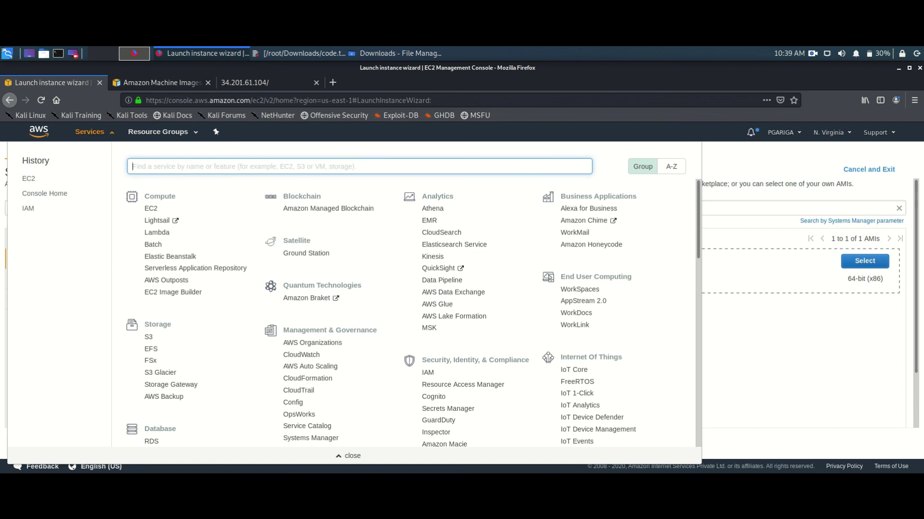
{"action": "left_click", "coordinate": [151, 208]}
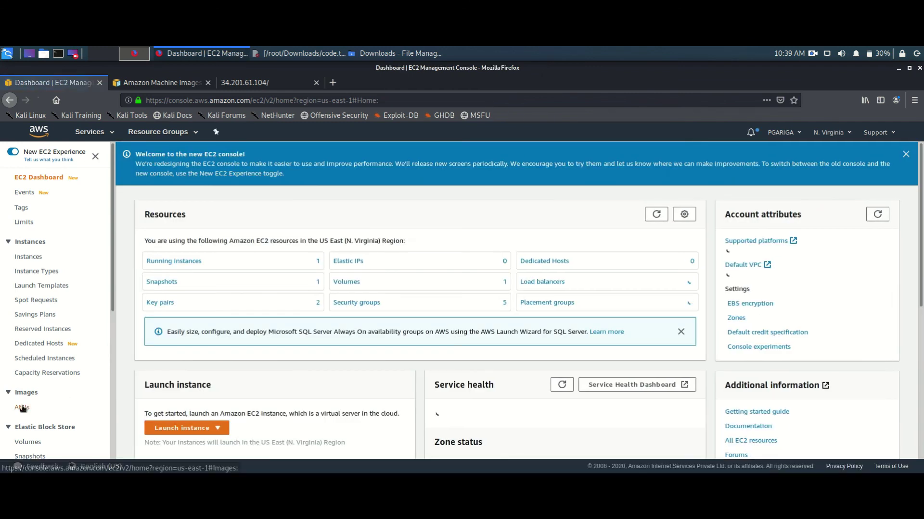
{"action": "left_click", "coordinate": [22, 408]}
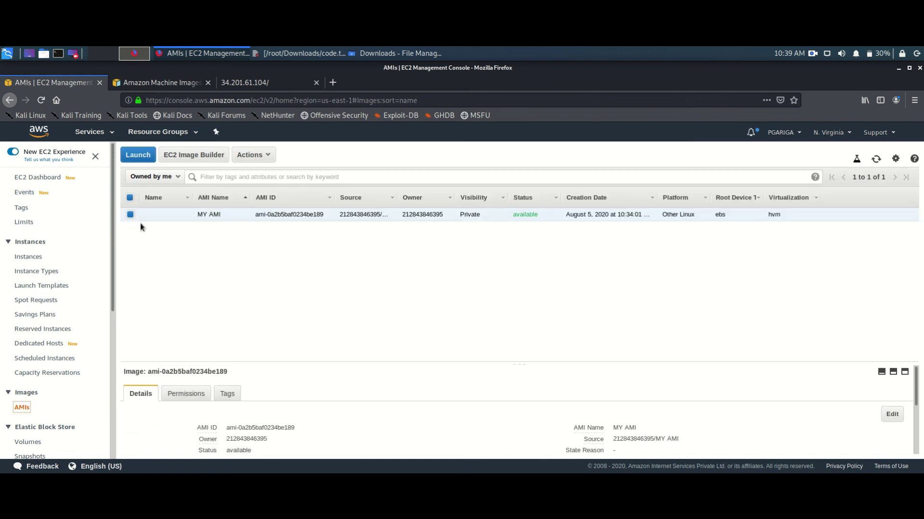
{"action": "left_click", "coordinate": [248, 156]}
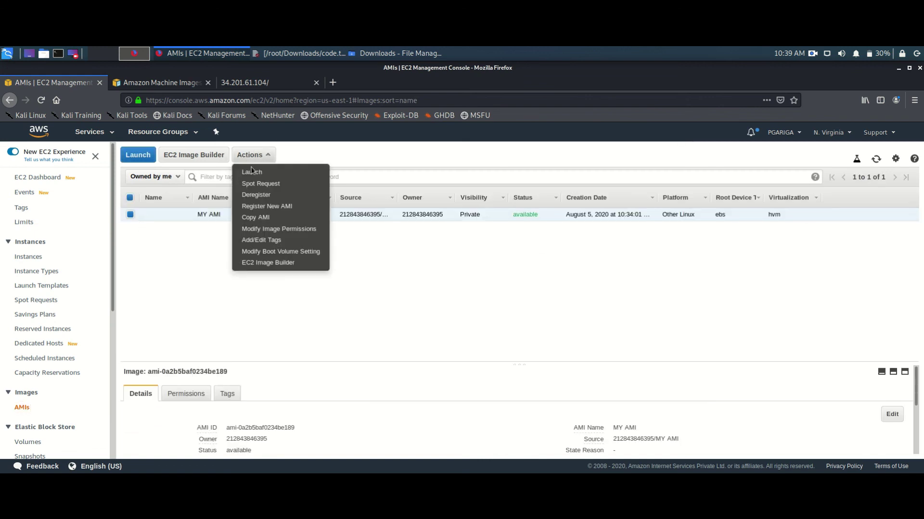
{"action": "left_click", "coordinate": [257, 195]}
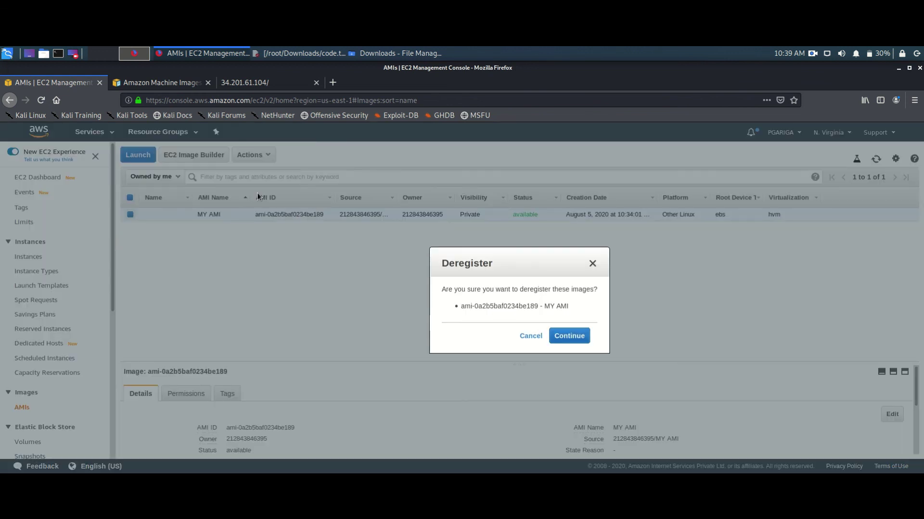
{"action": "left_click", "coordinate": [575, 339]}
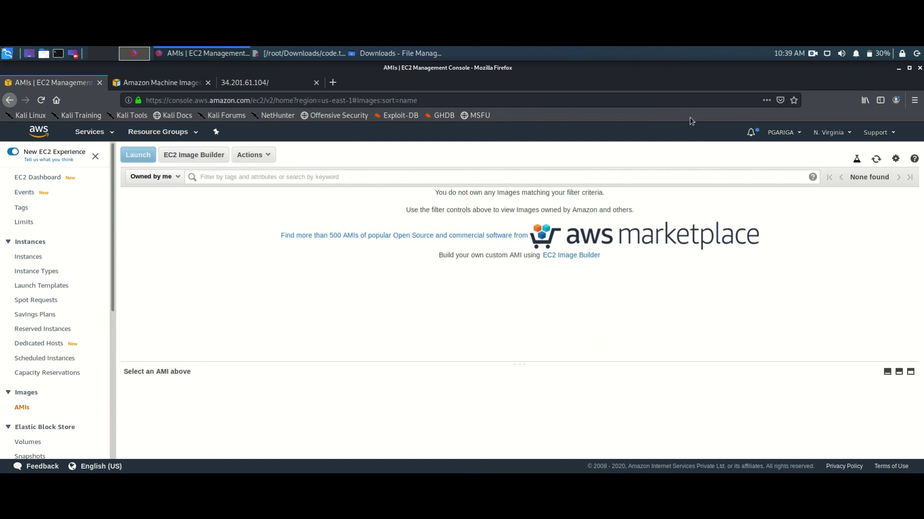
{"action": "left_click", "coordinate": [812, 53]}
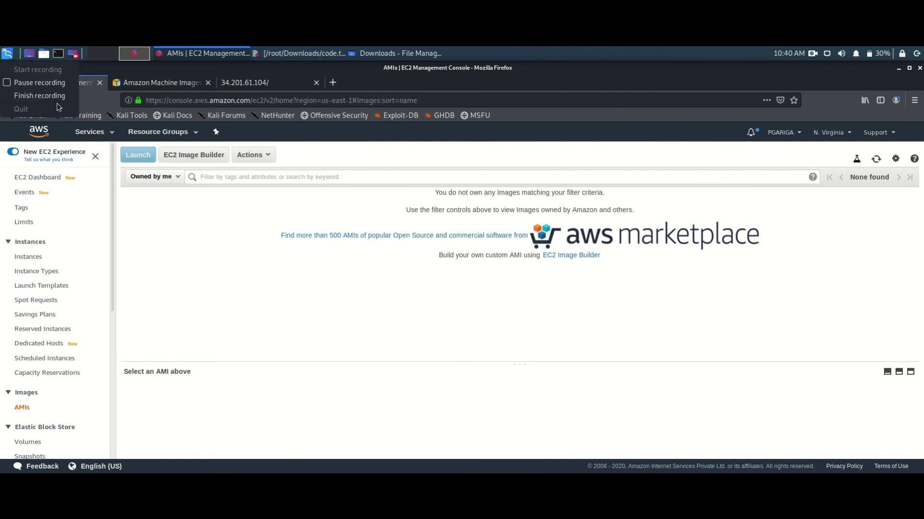